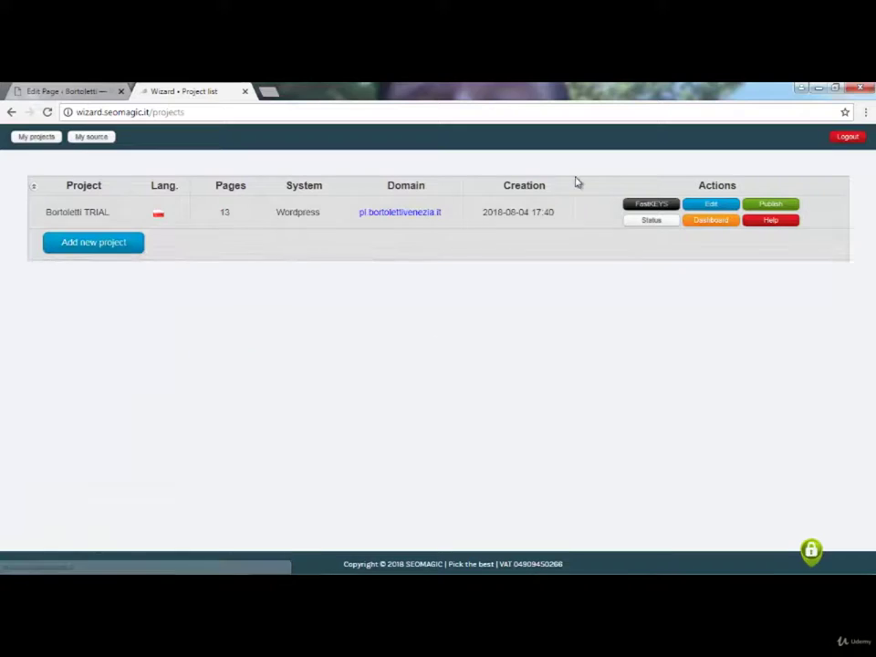
Check the page structure built from the WP TRIAL quotation of the Bortoletti TRIAL project, including main, second and third levels
{"action": "left_click", "coordinate": [651, 203]}
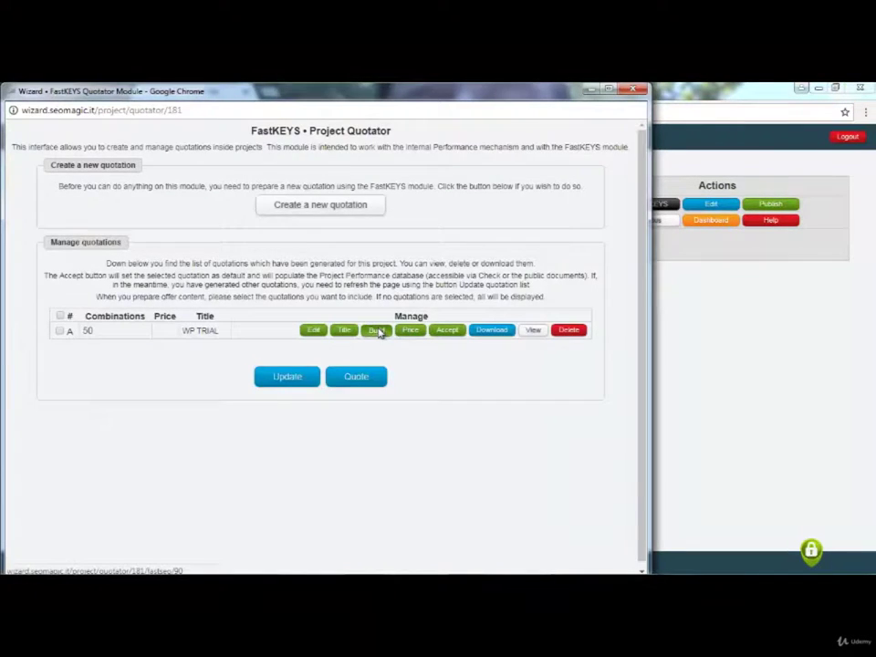
{"action": "left_click", "coordinate": [377, 331]}
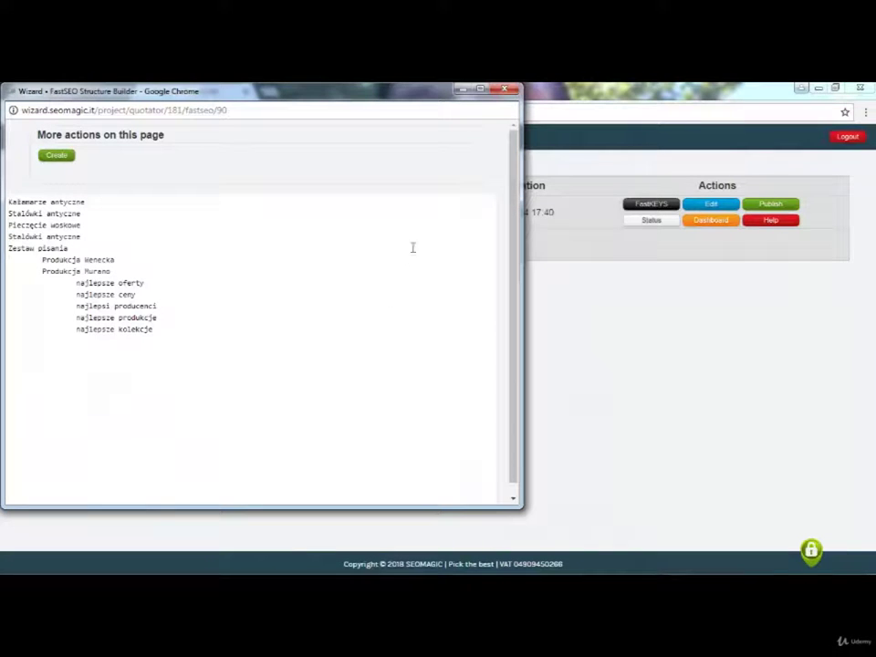
{"action": "left_click", "coordinate": [505, 89]}
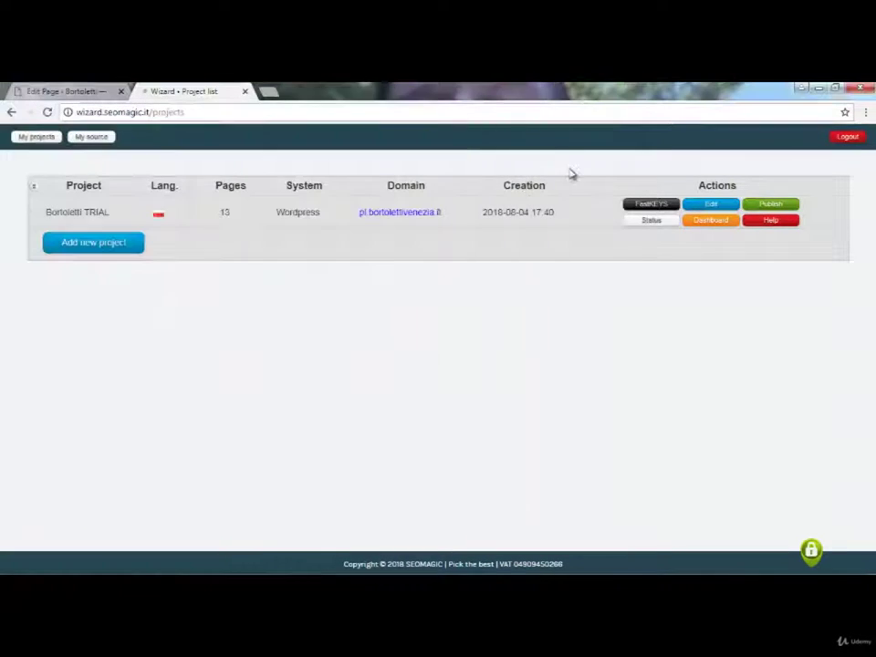
Open the Bortoletti TRIAL project for editing and review the generated content of the pages under Produkcja Murano
{"action": "left_click", "coordinate": [709, 207]}
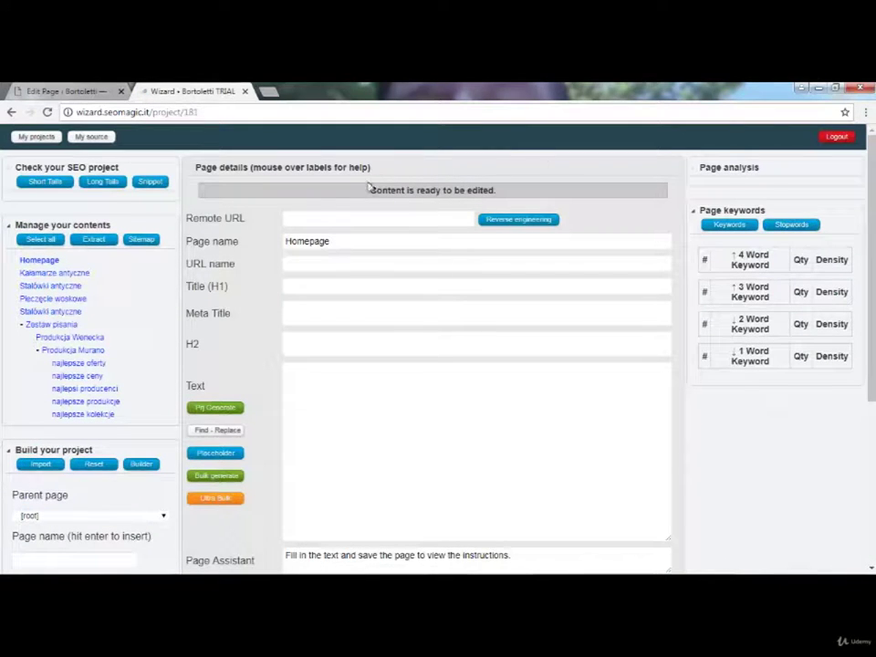
{"action": "left_click", "coordinate": [81, 364]}
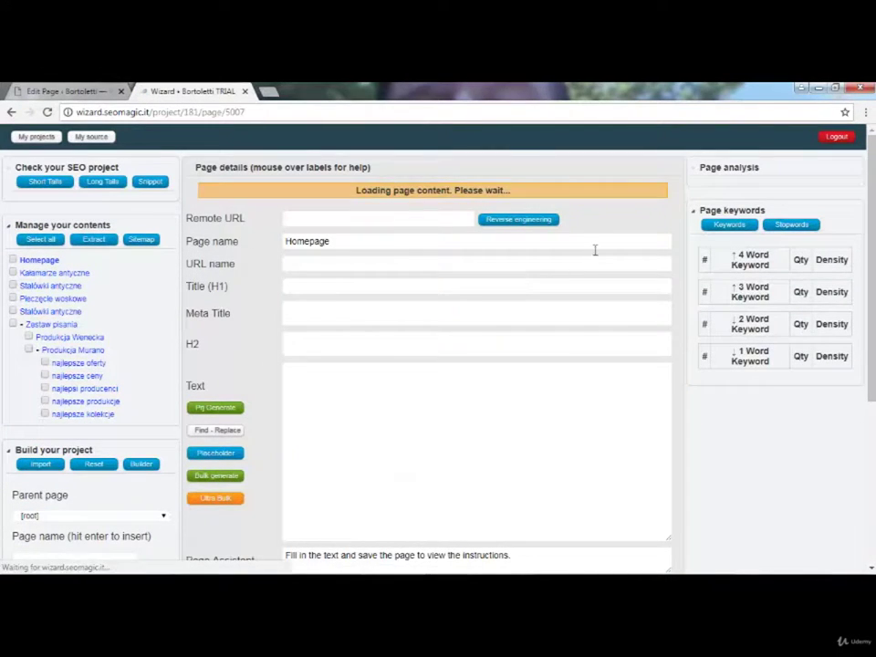
{"action": "left_click", "coordinate": [87, 378]}
{"action": "left_click", "coordinate": [88, 401]}
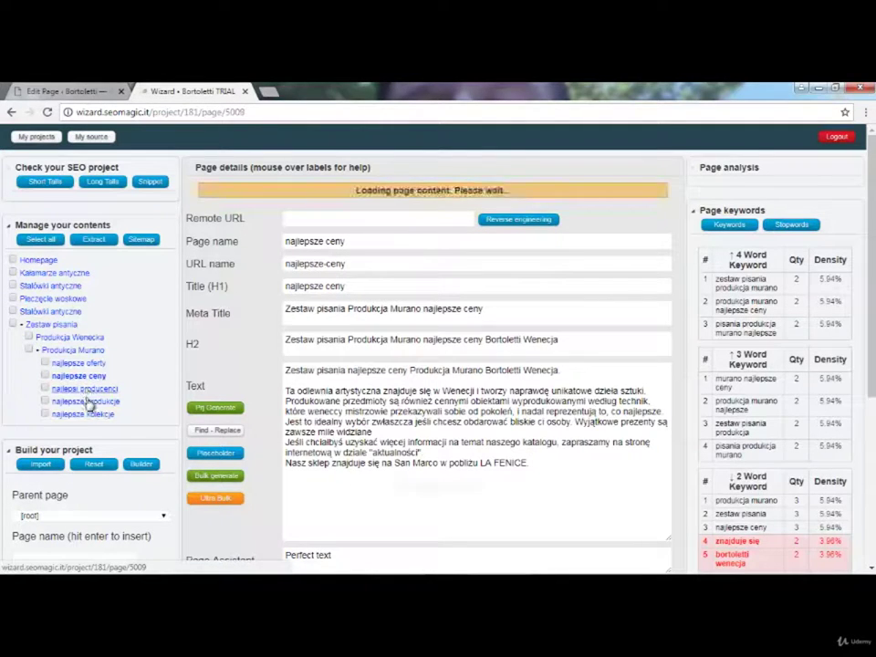
{"action": "left_click", "coordinate": [87, 402]}
{"action": "left_click", "coordinate": [87, 415]}
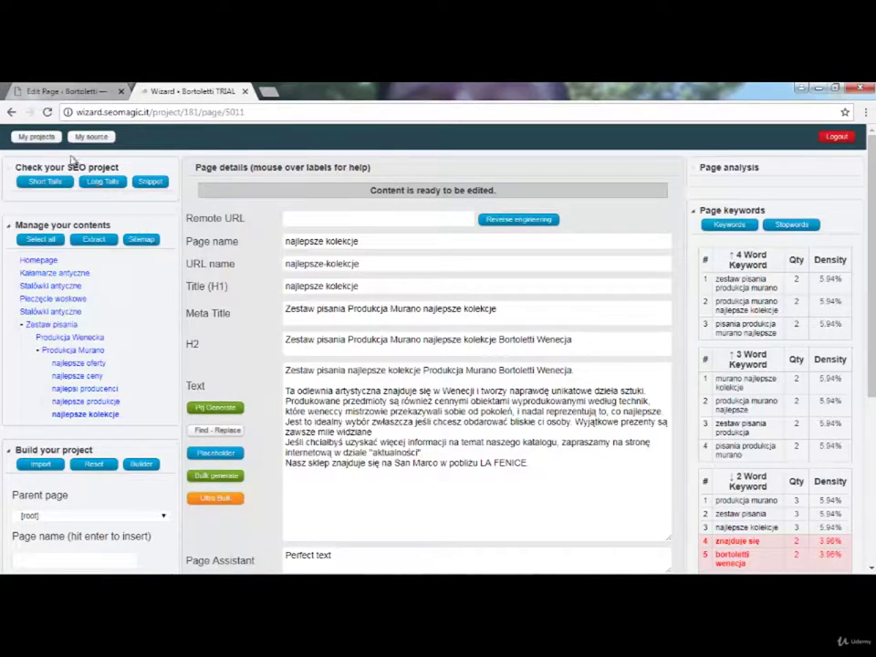
Return to the project list and start publishing Bortoletti TRIAL with Wordpress as the platform
{"action": "left_click", "coordinate": [37, 138]}
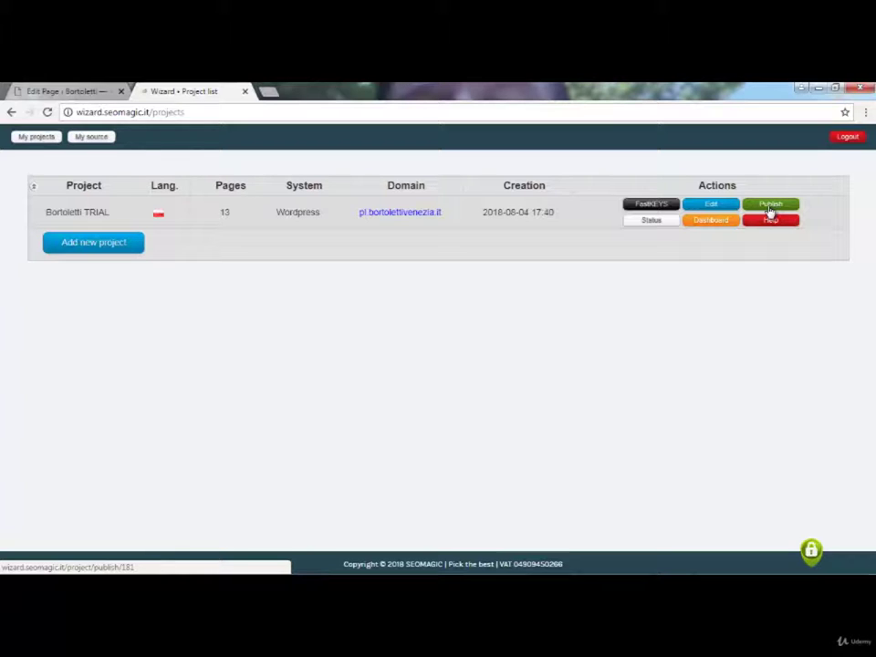
{"action": "left_click", "coordinate": [769, 206]}
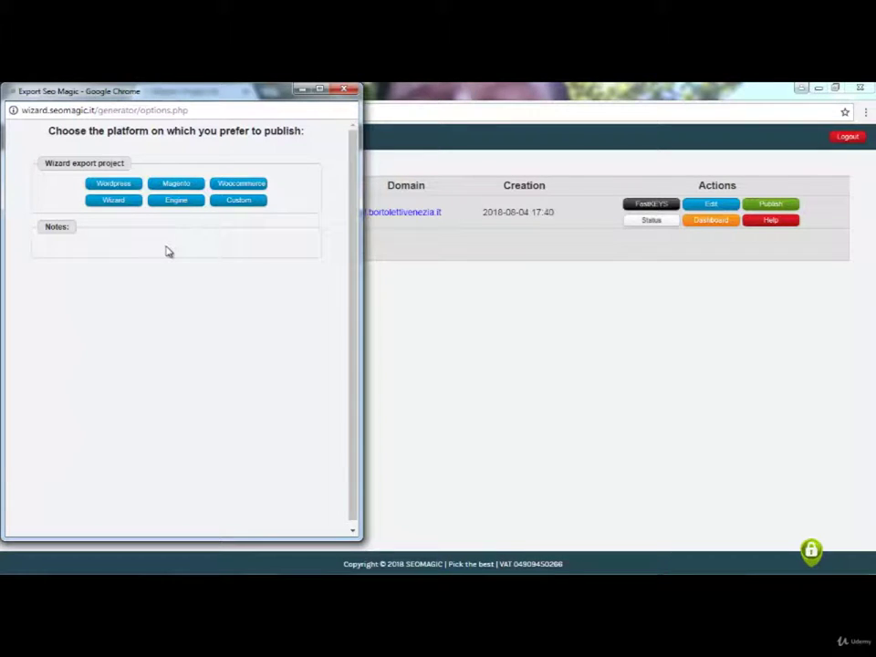
{"action": "left_click", "coordinate": [115, 185]}
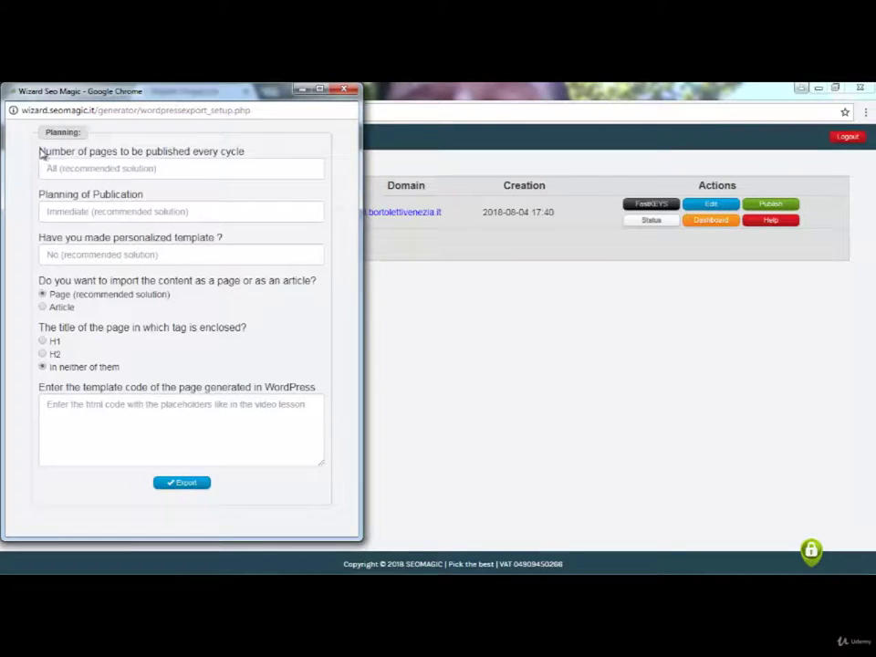
Examine the export planning options for pages per cycle, publication timing, personalized template, content type and title tag
{"action": "left_click_drag", "start_coordinate": [40, 155], "coordinate": [138, 160]}
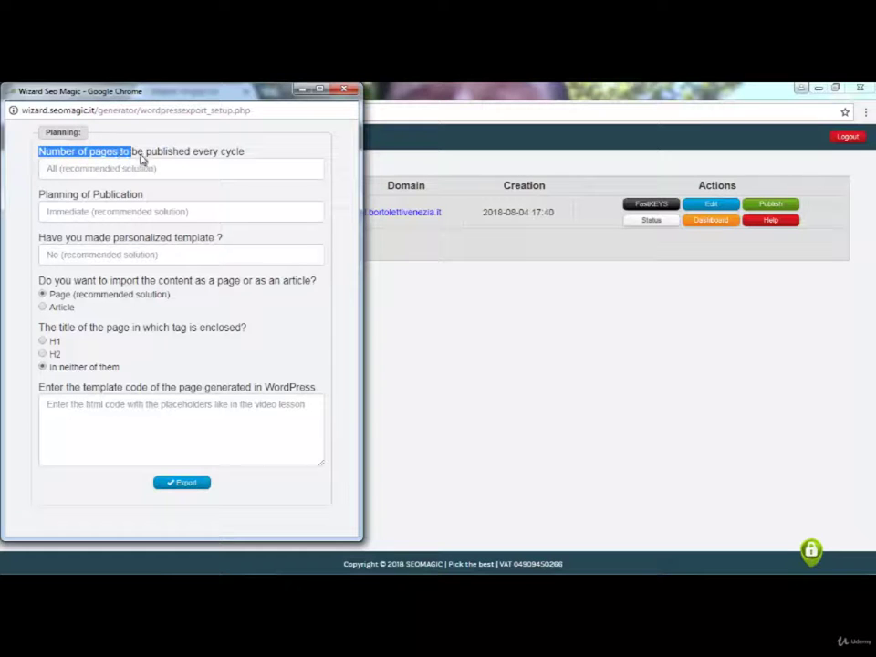
{"action": "left_click", "coordinate": [42, 195]}
{"action": "left_click_drag", "start_coordinate": [42, 196], "coordinate": [120, 197]}
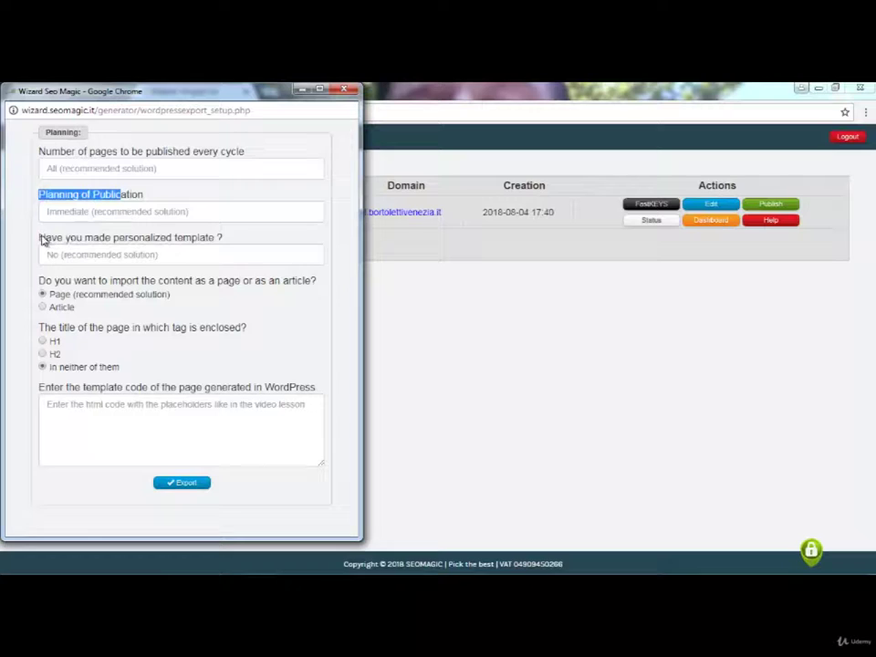
{"action": "left_click_drag", "start_coordinate": [40, 239], "coordinate": [135, 242]}
{"action": "left_click_drag", "start_coordinate": [41, 283], "coordinate": [126, 286]}
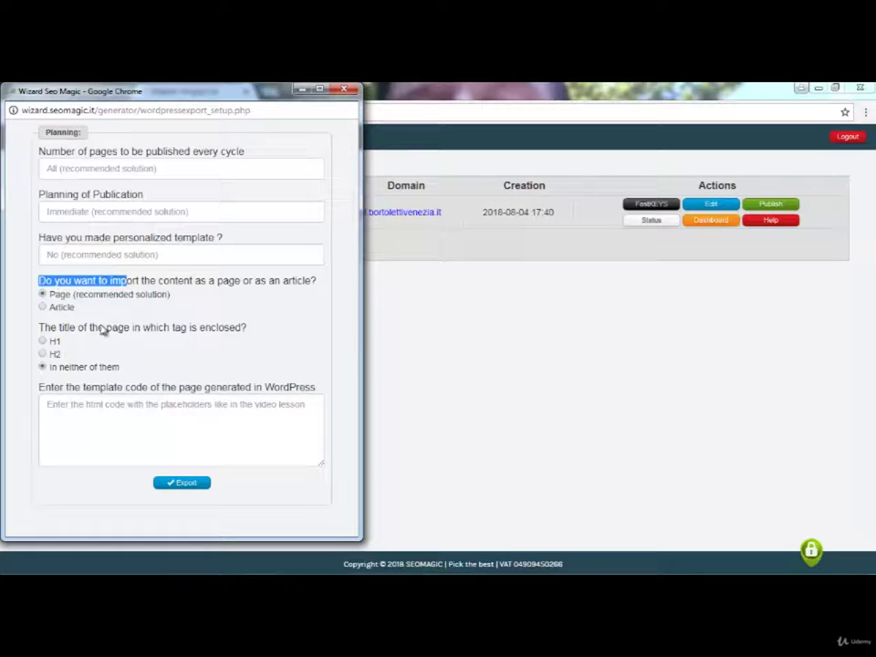
{"action": "left_click", "coordinate": [41, 333]}
{"action": "left_click_drag", "start_coordinate": [41, 333], "coordinate": [248, 339]}
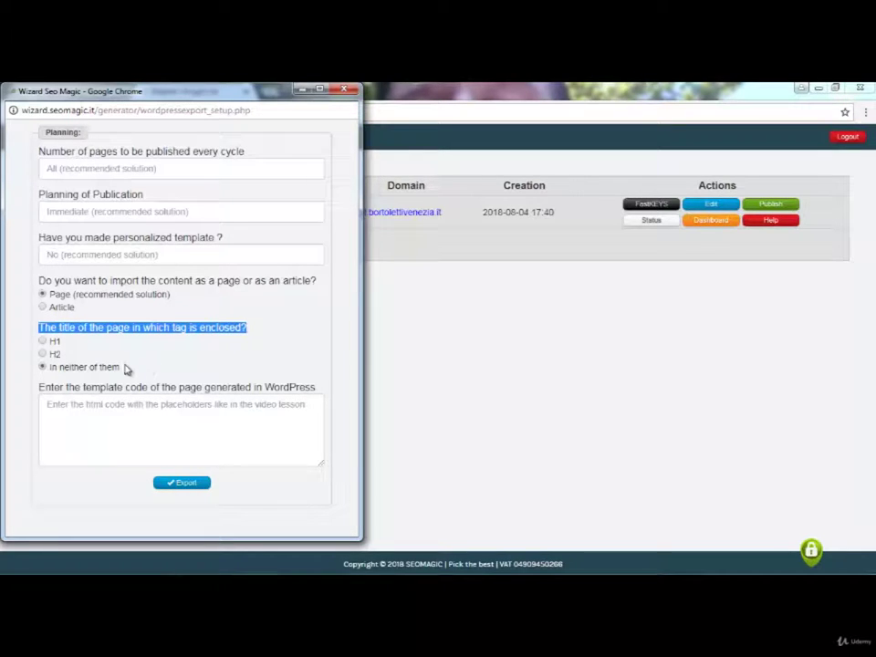
{"action": "left_click", "coordinate": [42, 342]}
{"action": "left_click", "coordinate": [42, 355]}
{"action": "left_click_drag", "start_coordinate": [50, 367], "coordinate": [141, 375]}
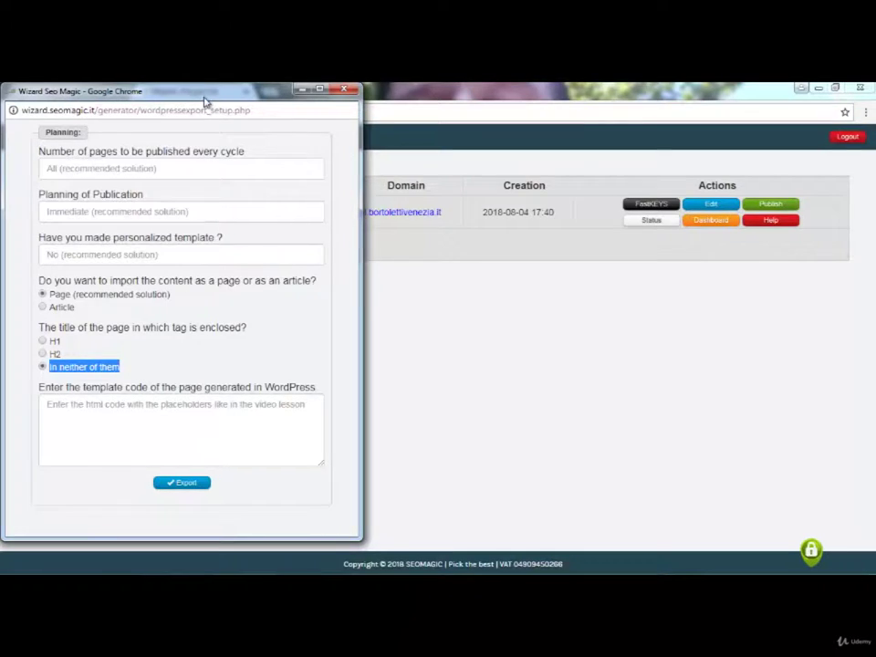
Copy the entire HTML placeholder code from the Template SEO page in the WordPress editor
{"action": "left_click_drag", "start_coordinate": [206, 101], "coordinate": [374, 105]}
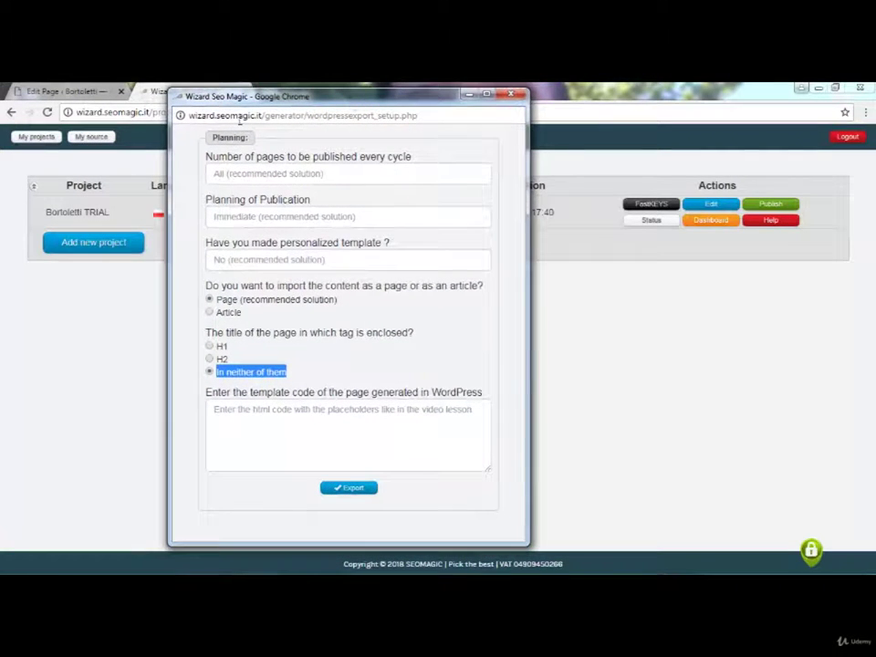
{"action": "left_click", "coordinate": [78, 91]}
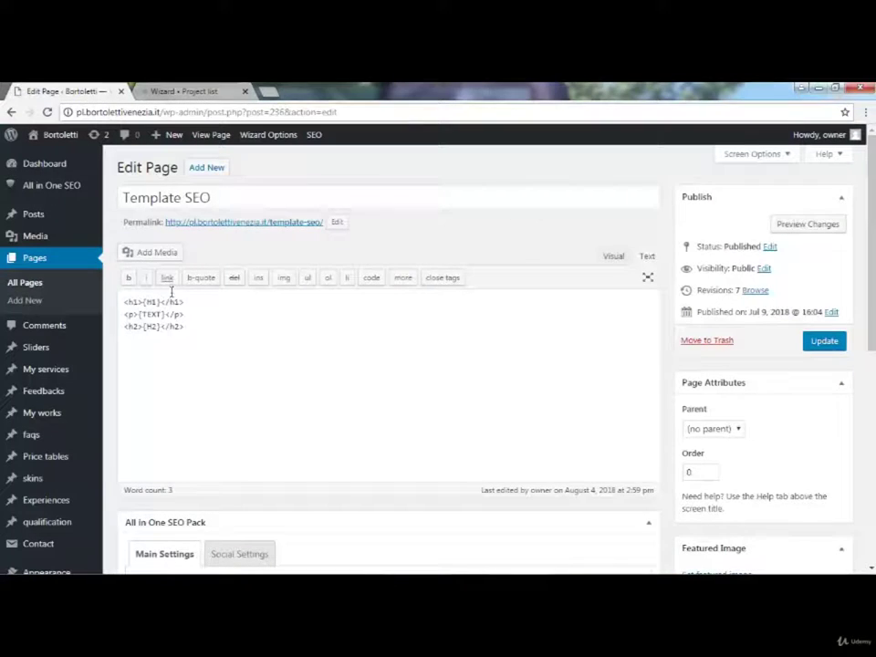
{"action": "left_click_drag", "start_coordinate": [191, 334], "coordinate": [128, 302]}
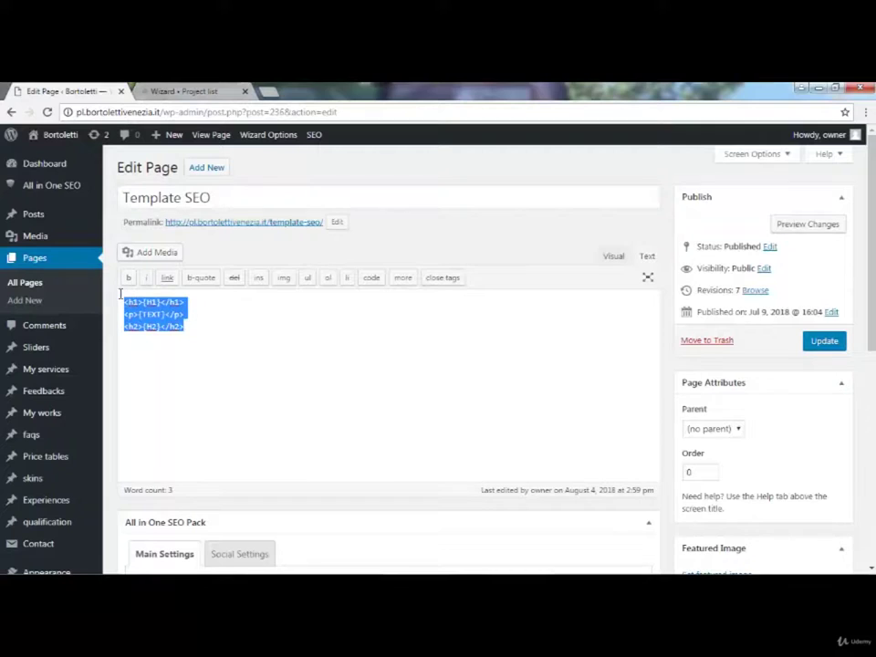
{"action": "right_click", "coordinate": [141, 305]}
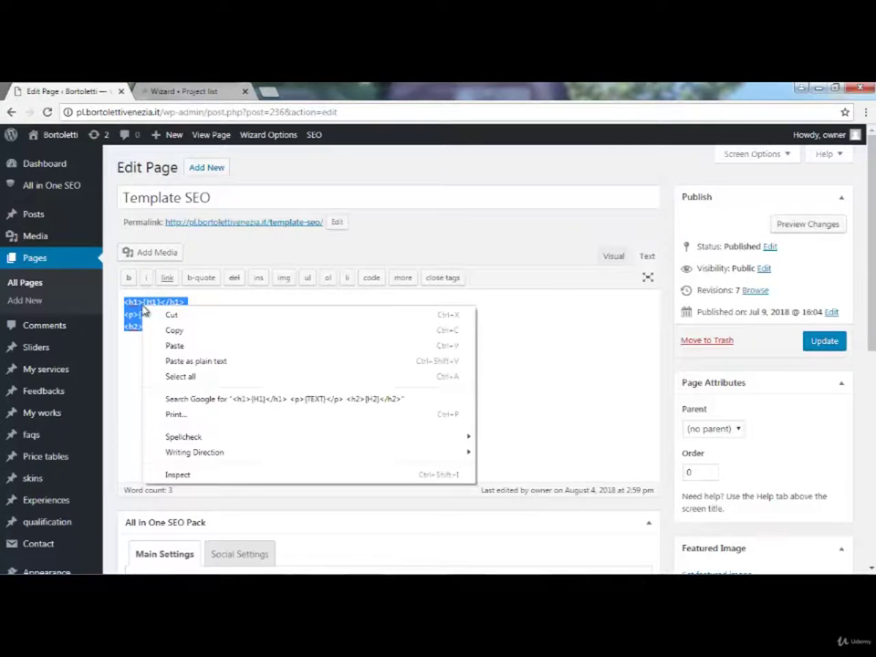
{"action": "left_click", "coordinate": [168, 331]}
Return to the Wizard export window and paste the copied HTML as the WordPress page template code
{"action": "left_click", "coordinate": [146, 91]}
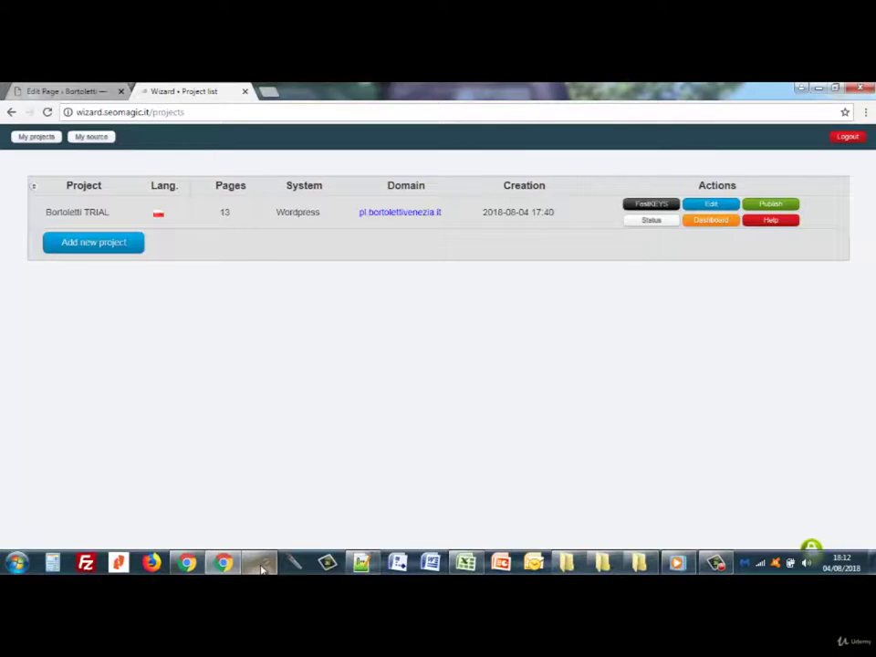
{"action": "left_click", "coordinate": [259, 562]}
{"action": "left_click", "coordinate": [224, 430]}
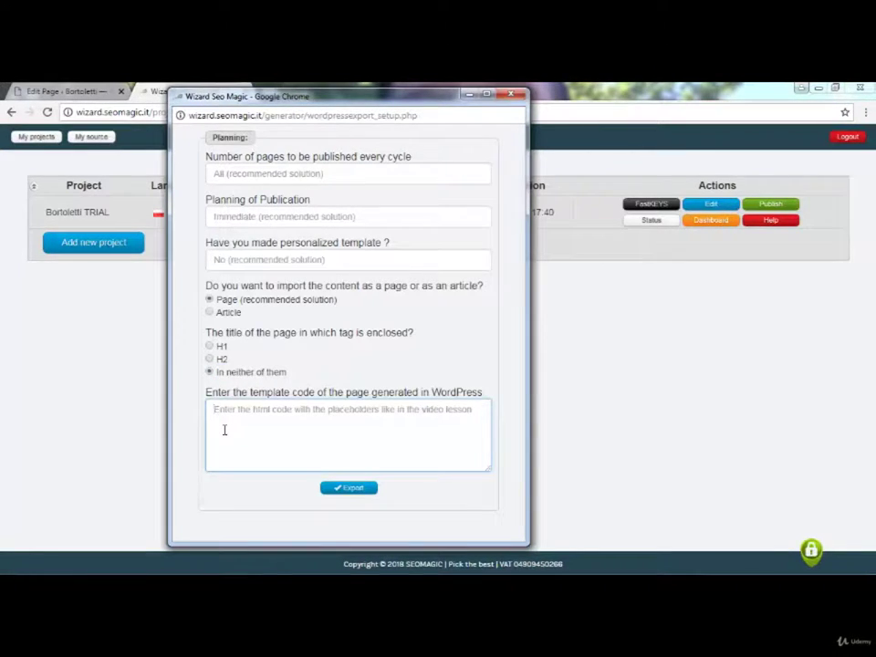
{"action": "key", "text": "ctrl+v"}
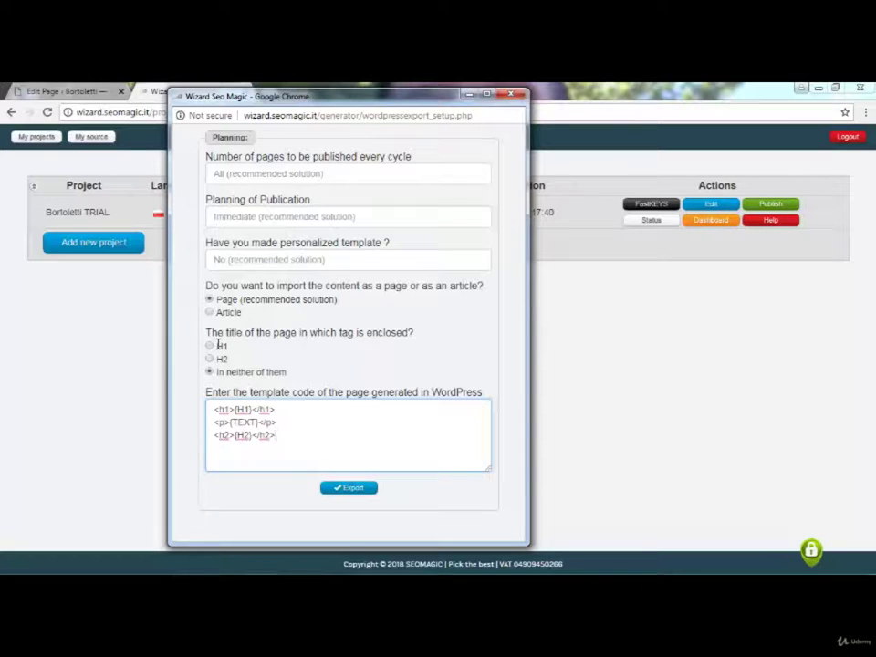
Set the title tag to H1 and reduce the template code to <h2>{H2}</h2> followed by <p>{TEXT}</p>
{"action": "left_click_drag", "start_coordinate": [218, 345], "coordinate": [229, 351]}
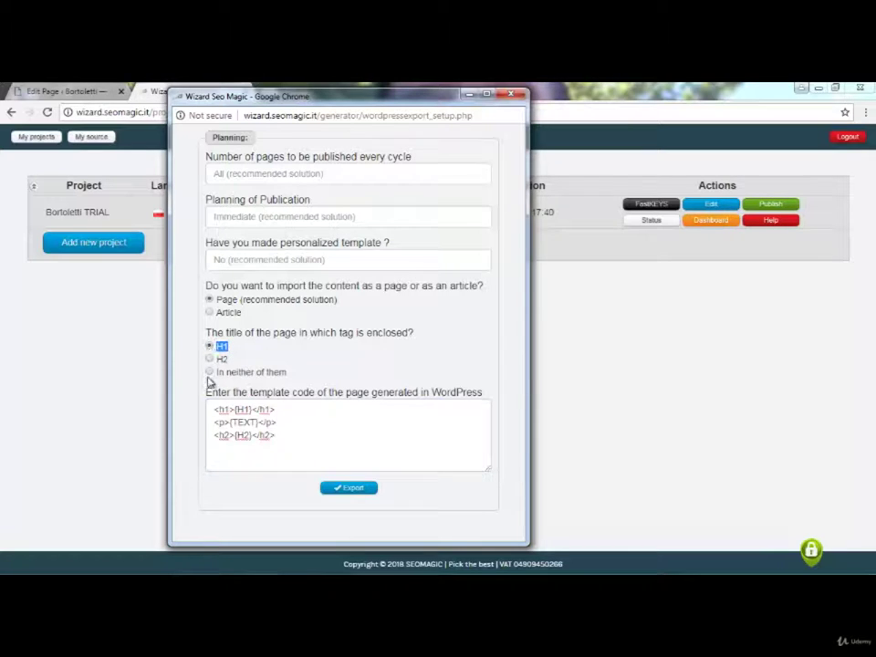
{"action": "double_click", "coordinate": [223, 409]}
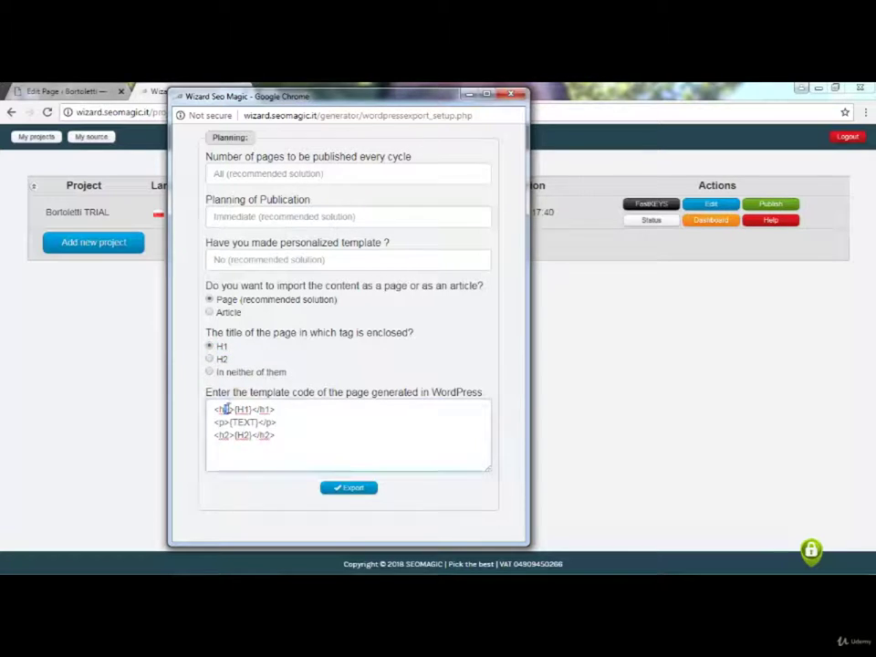
{"action": "type", "text": "h3>{"}
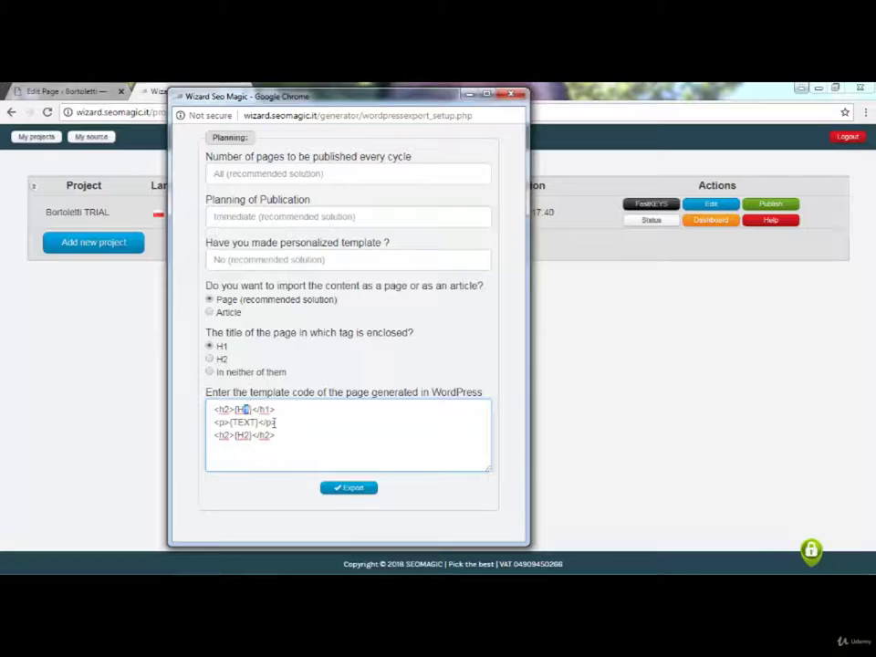
{"action": "type", "text": "H2"}
{"action": "left_click_drag", "start_coordinate": [286, 435], "coordinate": [197, 442]}
{"action": "key", "text": "BackSpace"}
{"action": "key", "text": "BackSpace"}
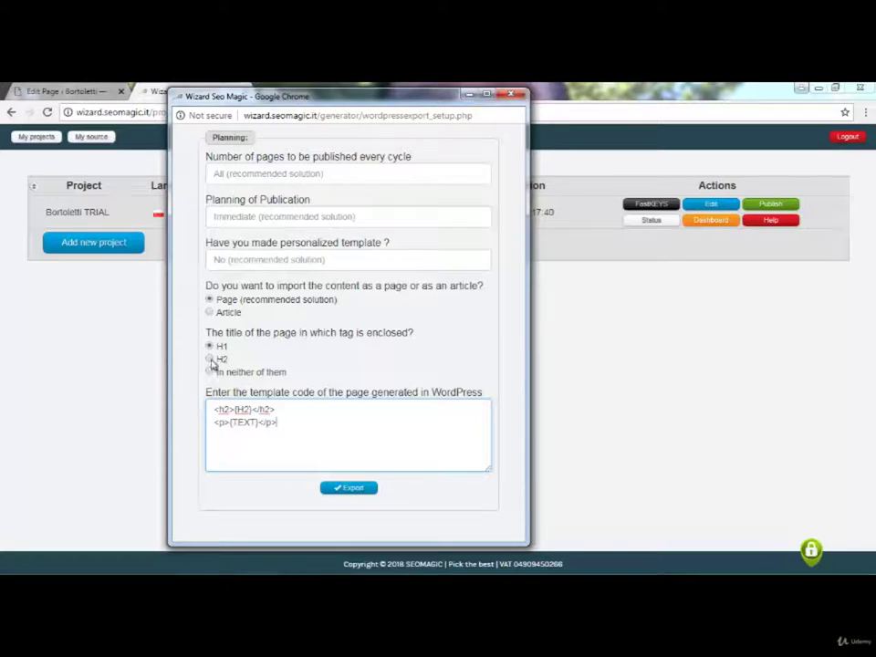
Set the title tag to H2 and change the template's heading line to <h1>{H1}</h1>
{"action": "left_click", "coordinate": [212, 360]}
{"action": "double_click", "coordinate": [222, 361]}
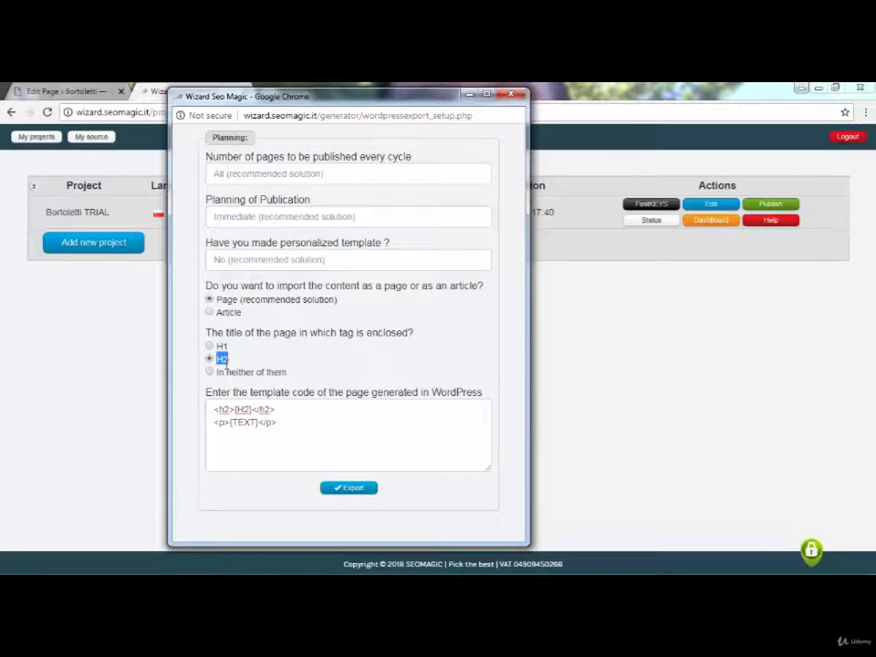
{"action": "double_click", "coordinate": [223, 409]}
{"action": "type", "text": "h1"}
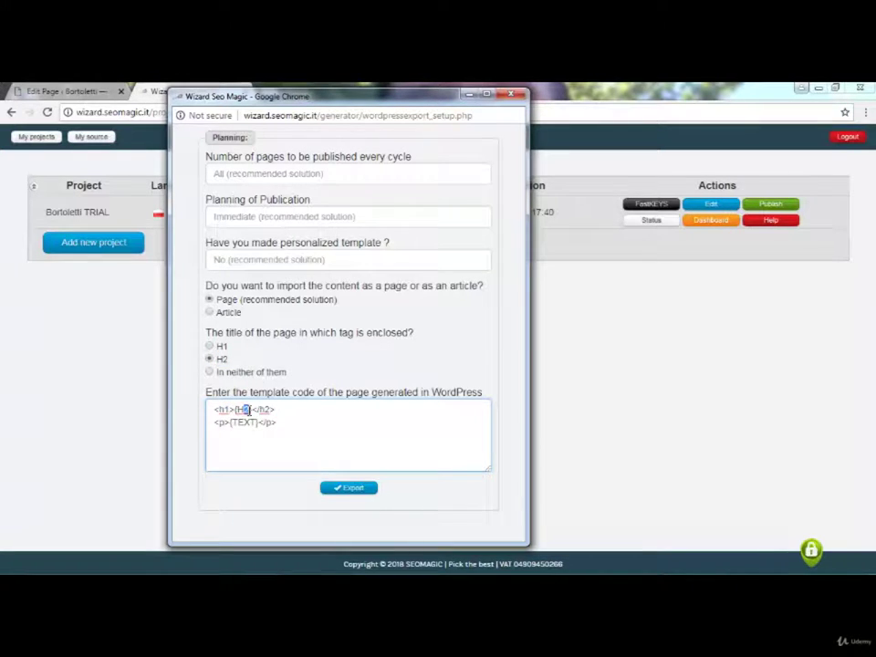
{"action": "type", "text": "1"}
{"action": "type", "text": "h1"}
Set the title tag to "In neither of them" and replace the template code with the copied H1, TEXT and H2 lines
{"action": "left_click", "coordinate": [213, 373]}
{"action": "left_click_drag", "start_coordinate": [216, 372], "coordinate": [292, 377]}
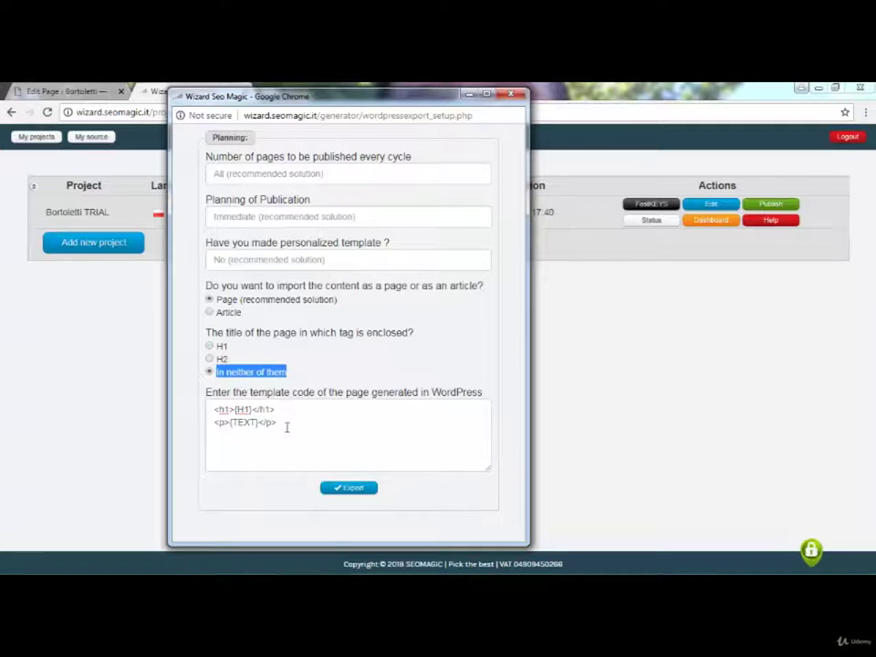
{"action": "left_click_drag", "start_coordinate": [283, 425], "coordinate": [207, 410]}
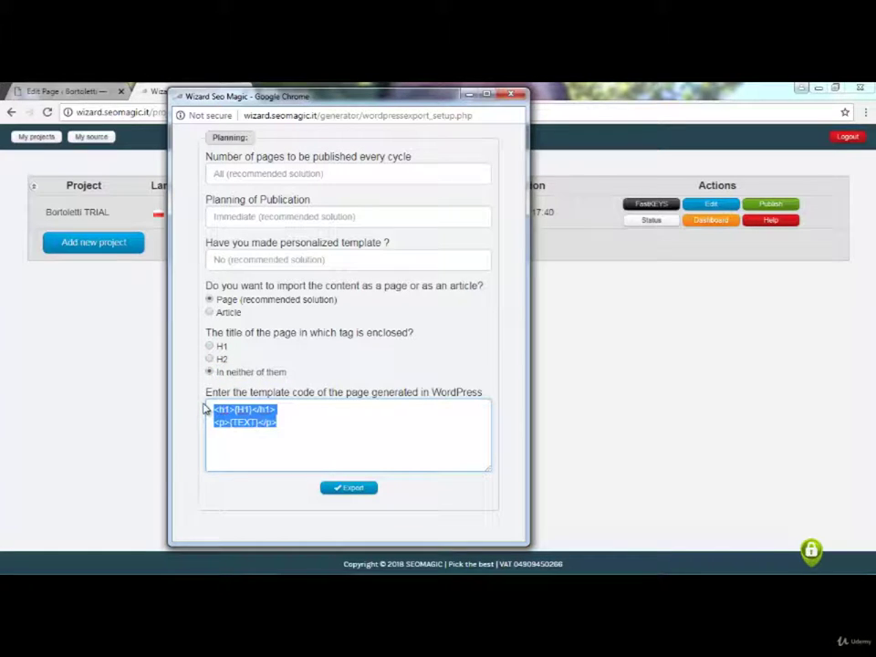
{"action": "key", "text": "ctrl+v"}
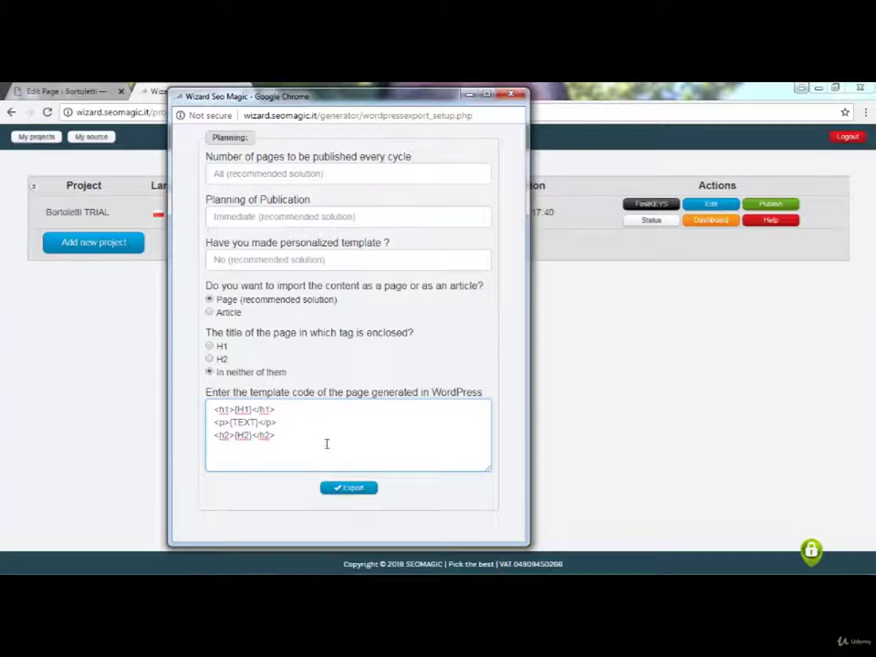
Export the project and open the downloaded zip archive, selecting the pl-bortolettivenezia-it-project folder inside
{"action": "left_click", "coordinate": [348, 490]}
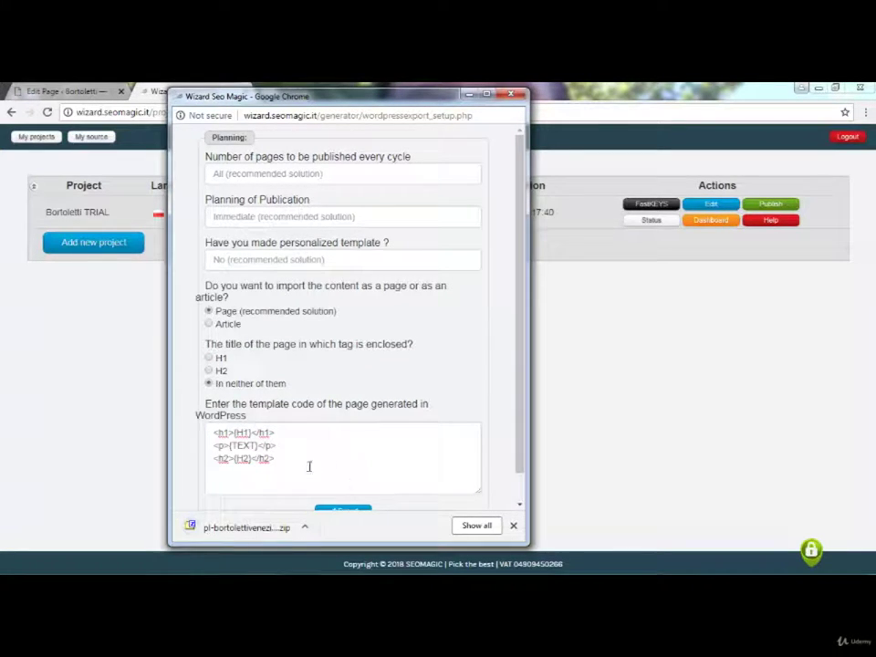
{"action": "right_click", "coordinate": [235, 529]}
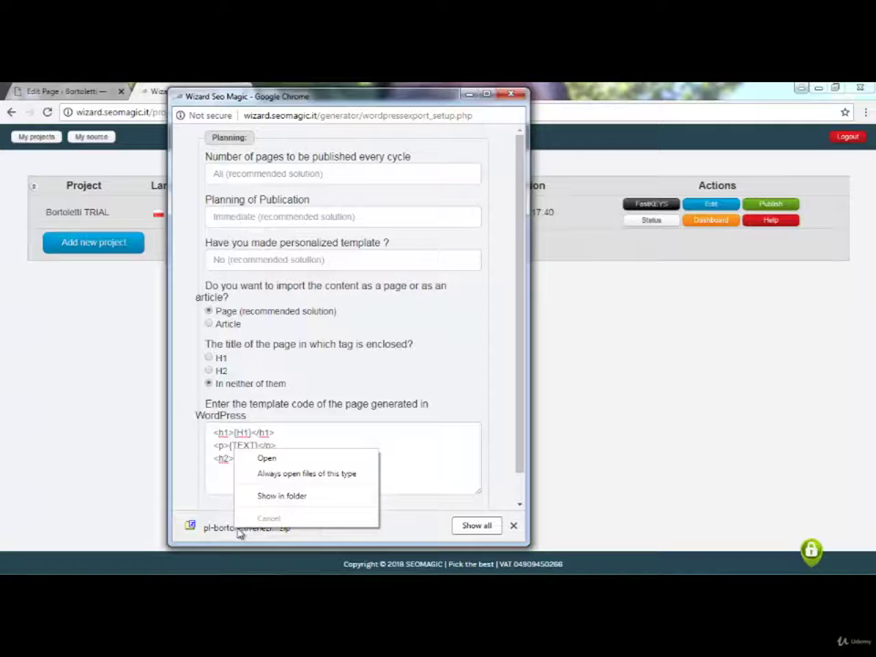
{"action": "left_click", "coordinate": [264, 460]}
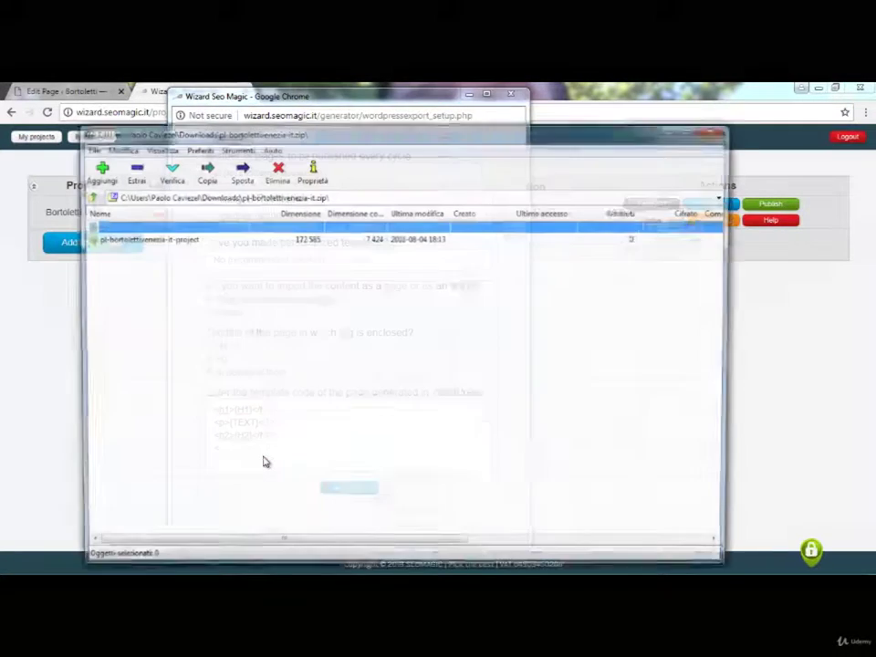
{"action": "key", "text": "Down"}
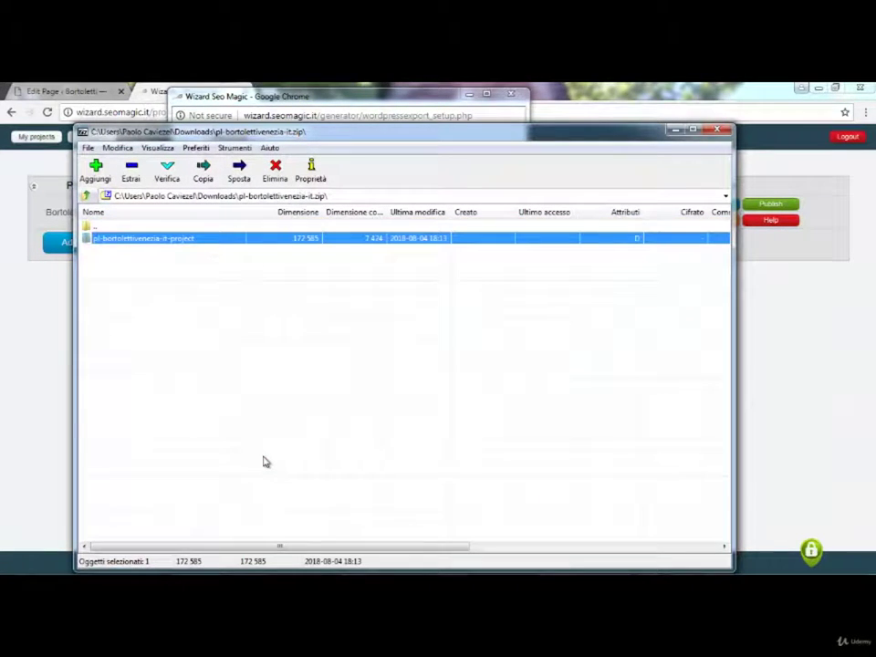
Inspect the XML file in the project archive's WORDPRESS folder, and close the archive and the WordPress export setup window
{"action": "key", "text": "Return"}
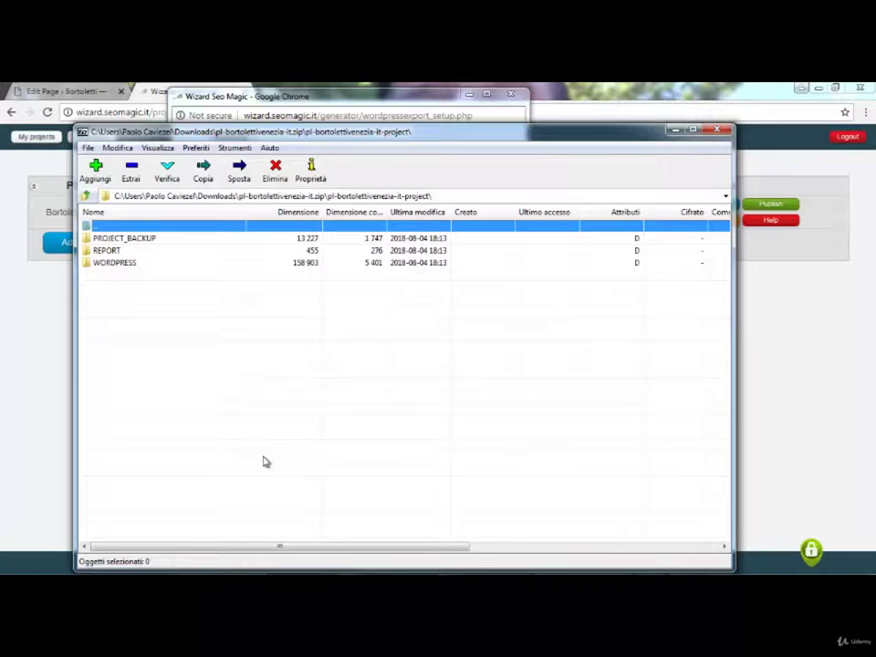
{"action": "key", "text": "Down"}
{"action": "key", "text": "Down"}
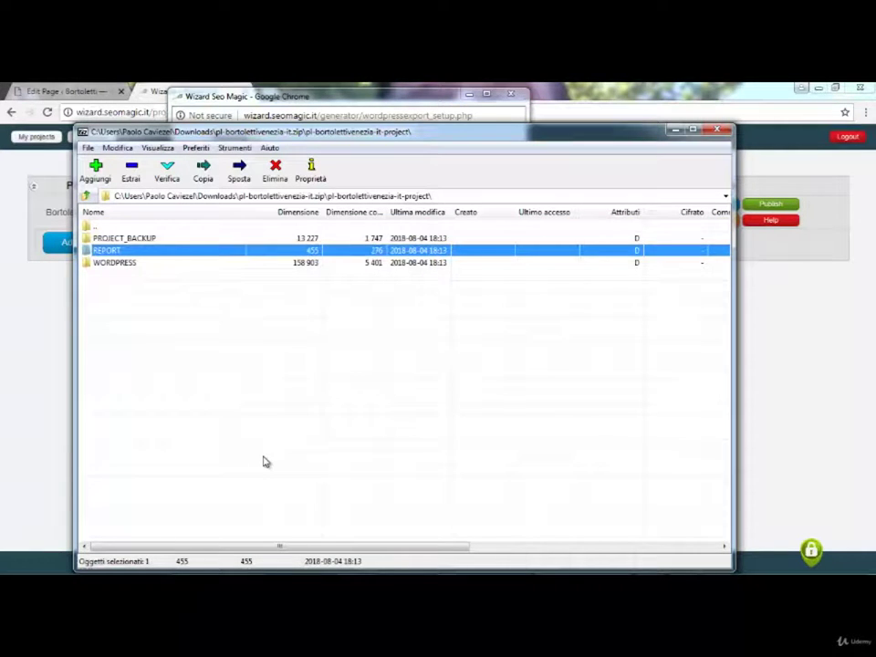
{"action": "key", "text": "Down"}
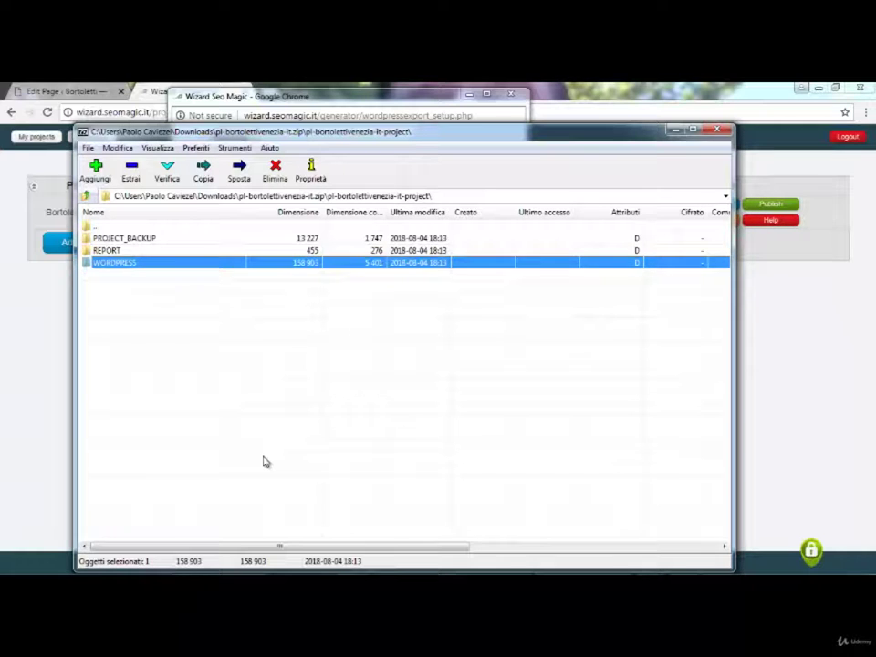
{"action": "key", "text": "Return"}
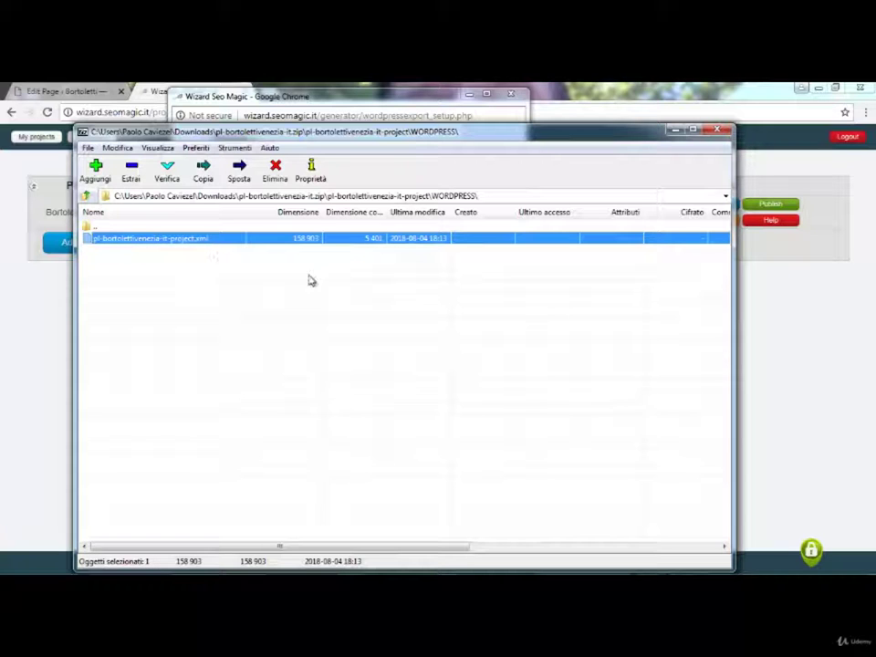
{"action": "left_click", "coordinate": [717, 130]}
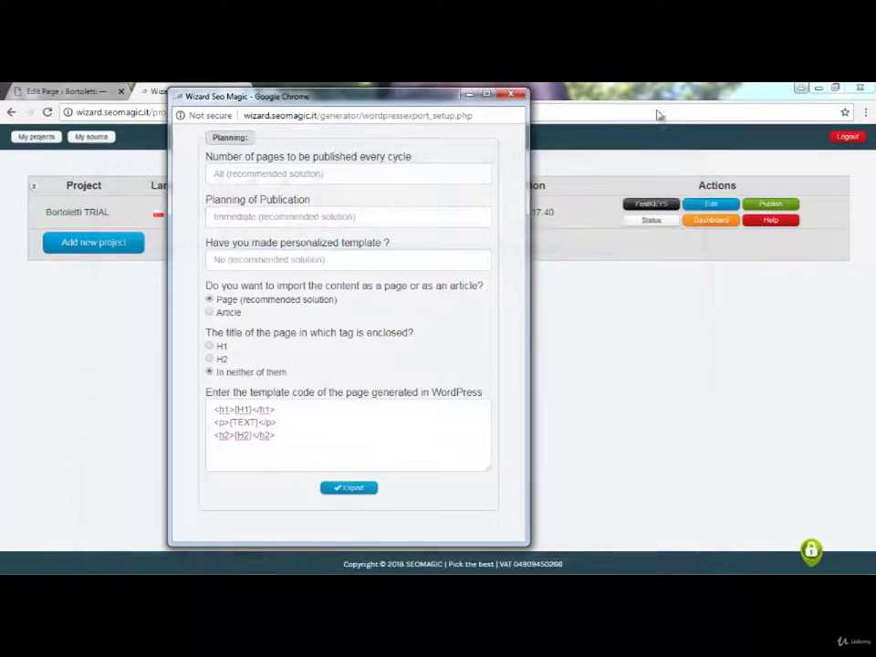
{"action": "left_click", "coordinate": [512, 94]}
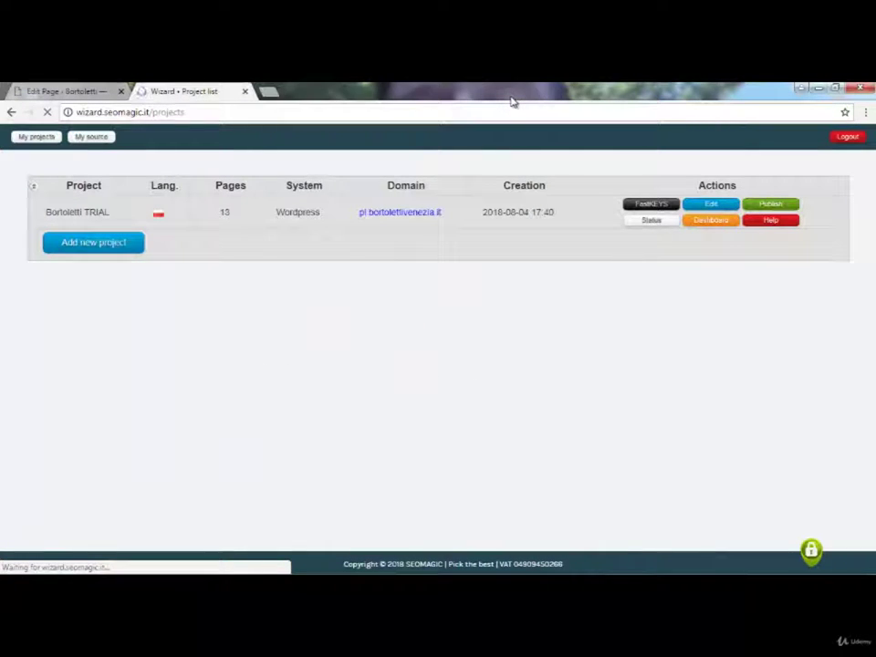